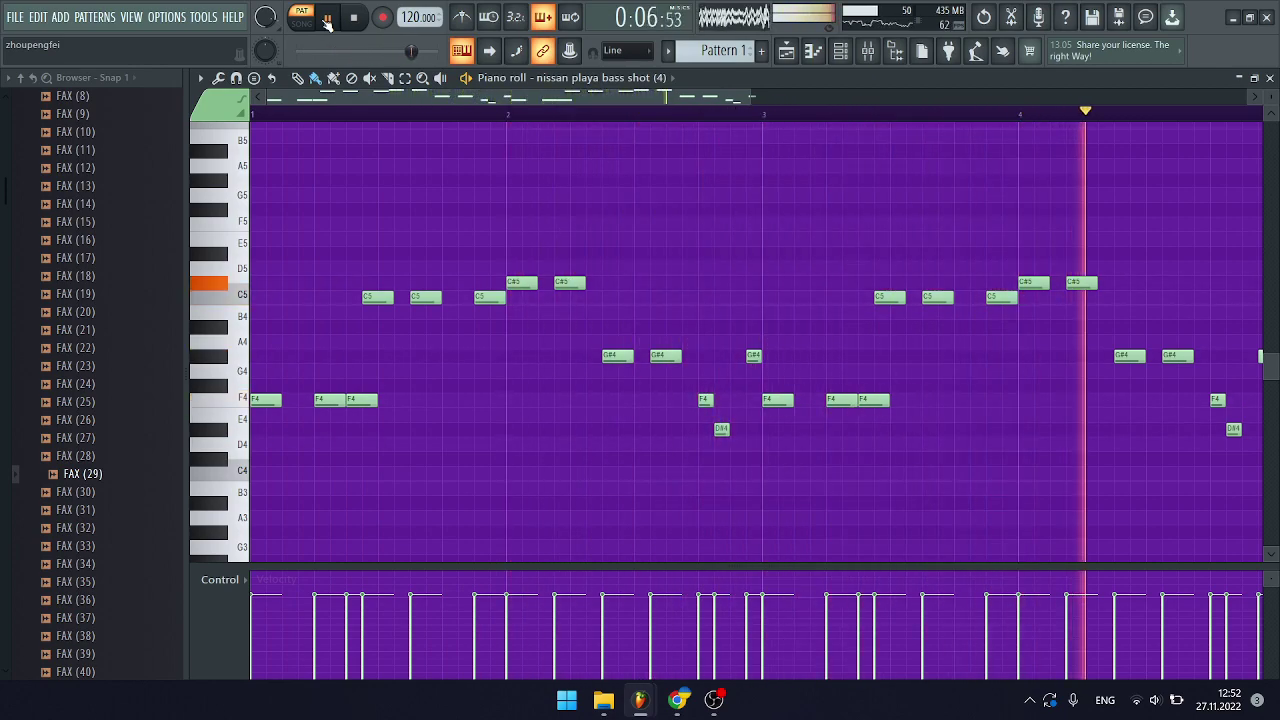
Step: Stop Pattern 1 and play back the OPEN-HAT notes of Pattern 2 in the piano roll
click(327, 22)
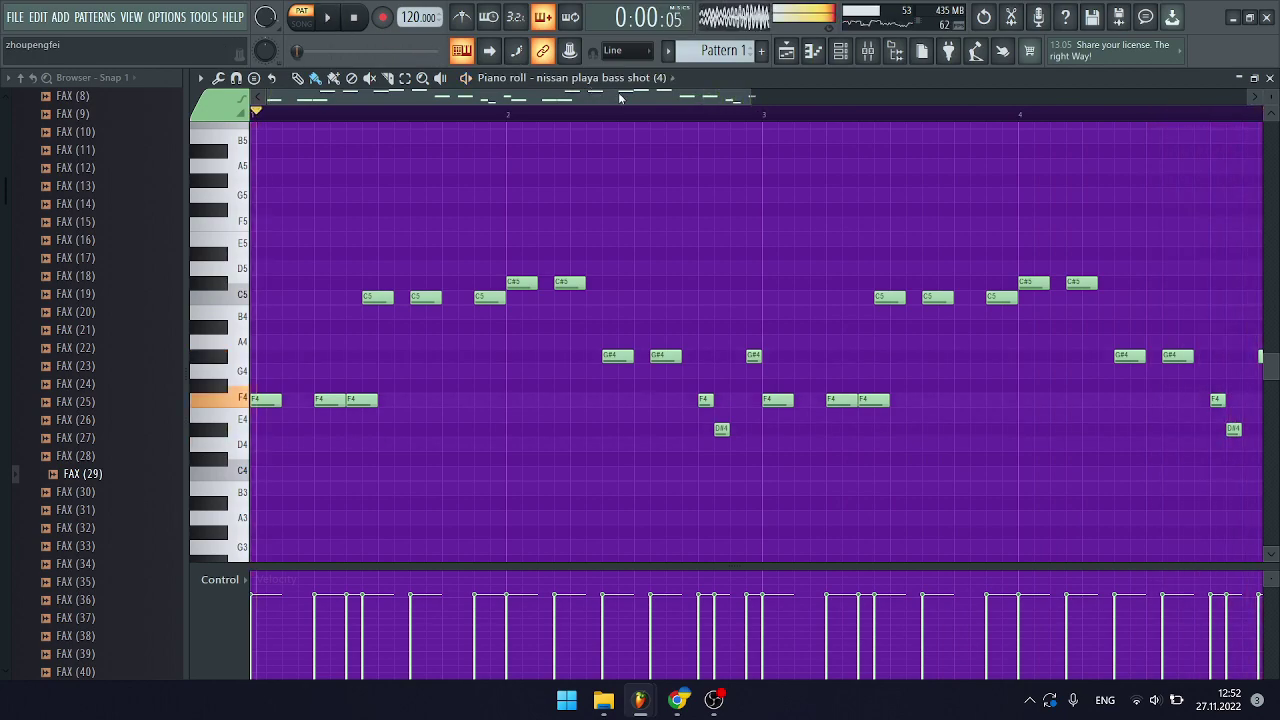
key(KP_Add)
double_click(668, 297)
click(330, 18)
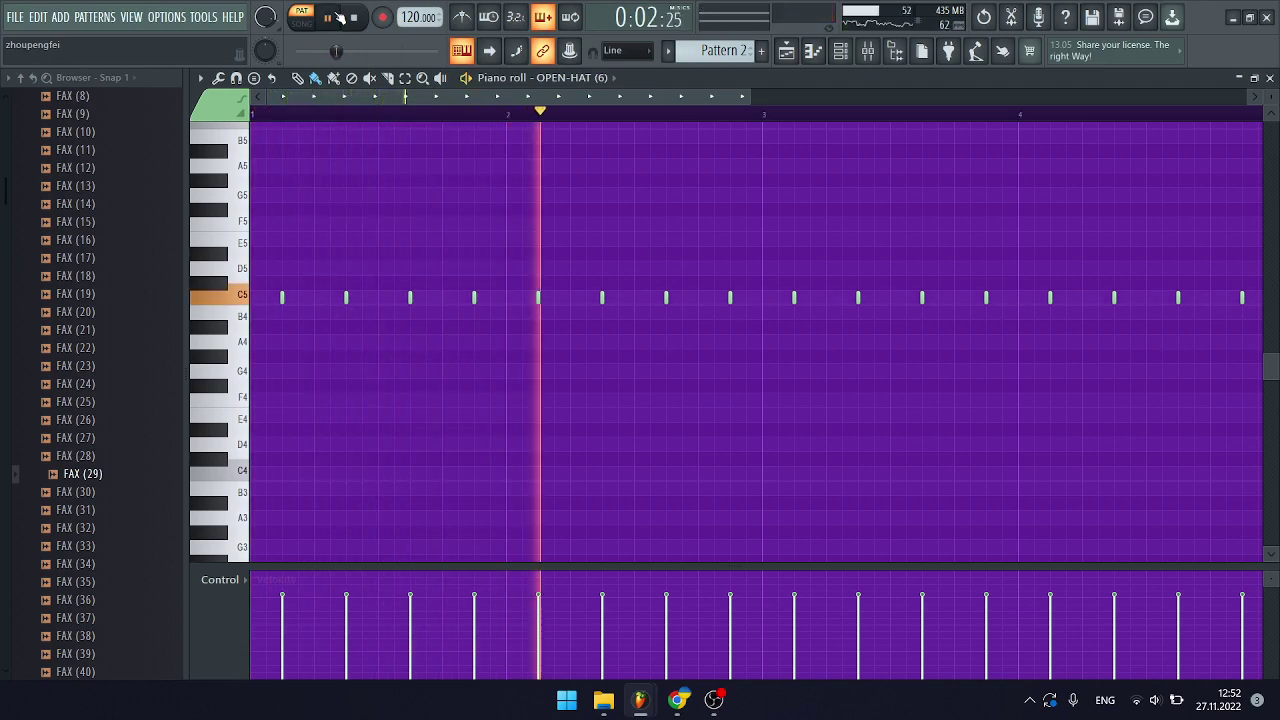
key(space)
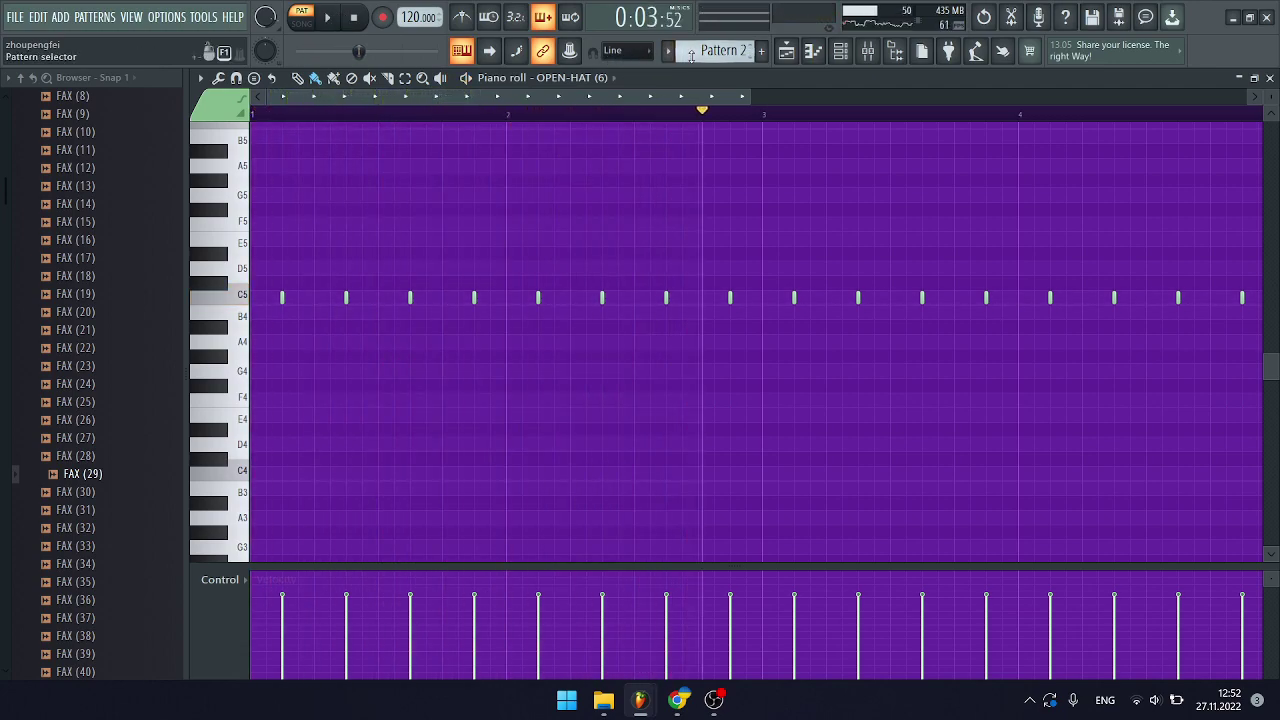
Step: Switch to Pattern 3, show its CLAP notes in the piano roll and play them back
scroll(690, 55, down, 1)
double_click(699, 299)
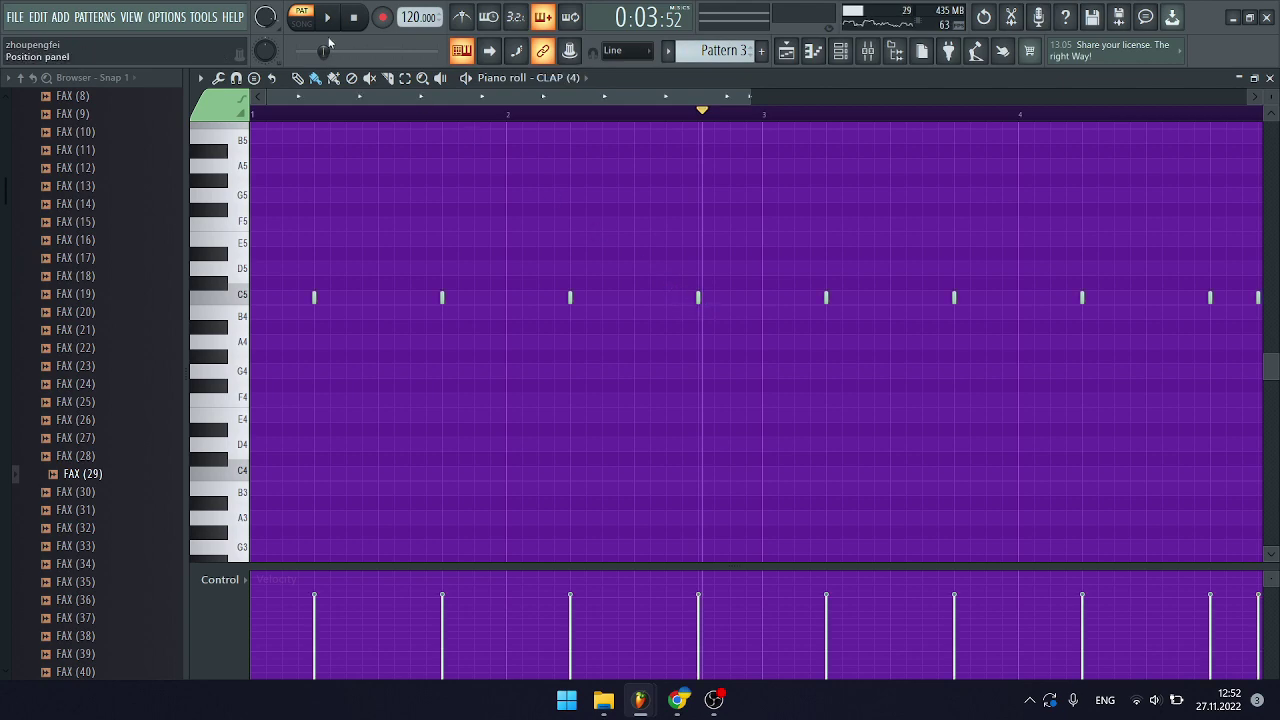
key(space)
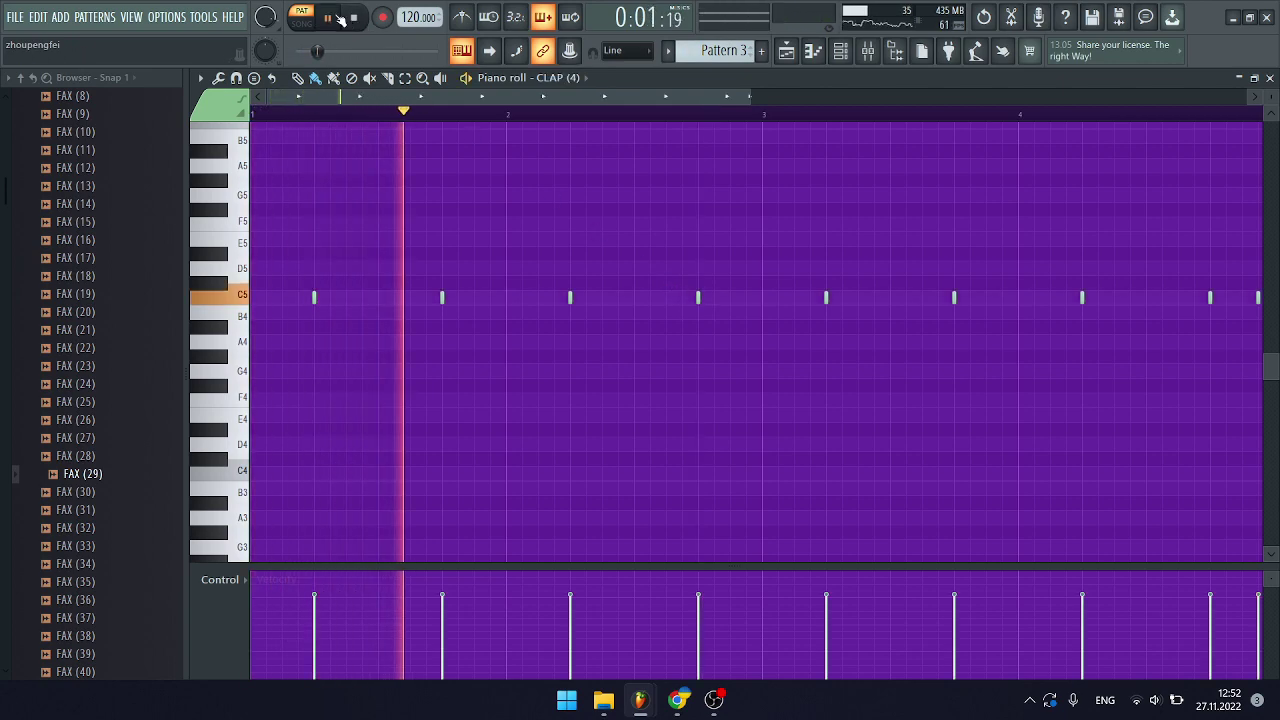
key(space)
Step: Switch to Pattern 4, show its HP KICK notes in the piano roll and play them back
scroll(720, 50, down, 1)
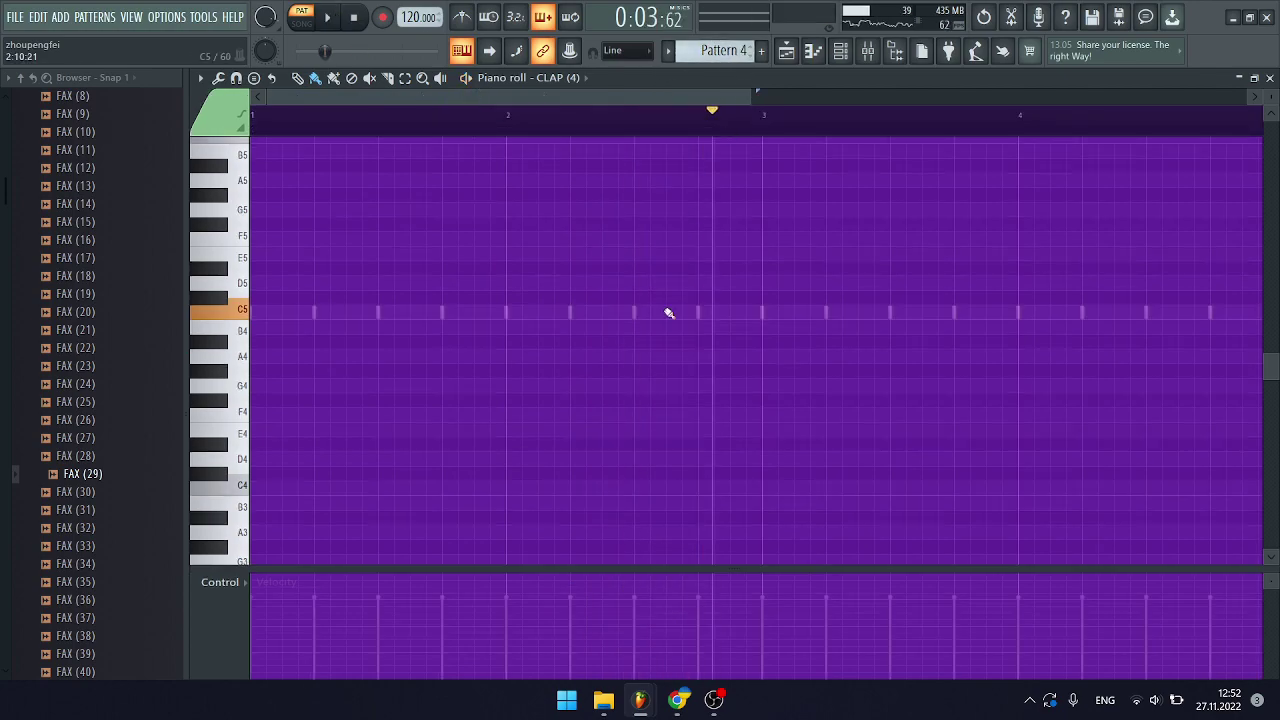
double_click(637, 311)
click(328, 18)
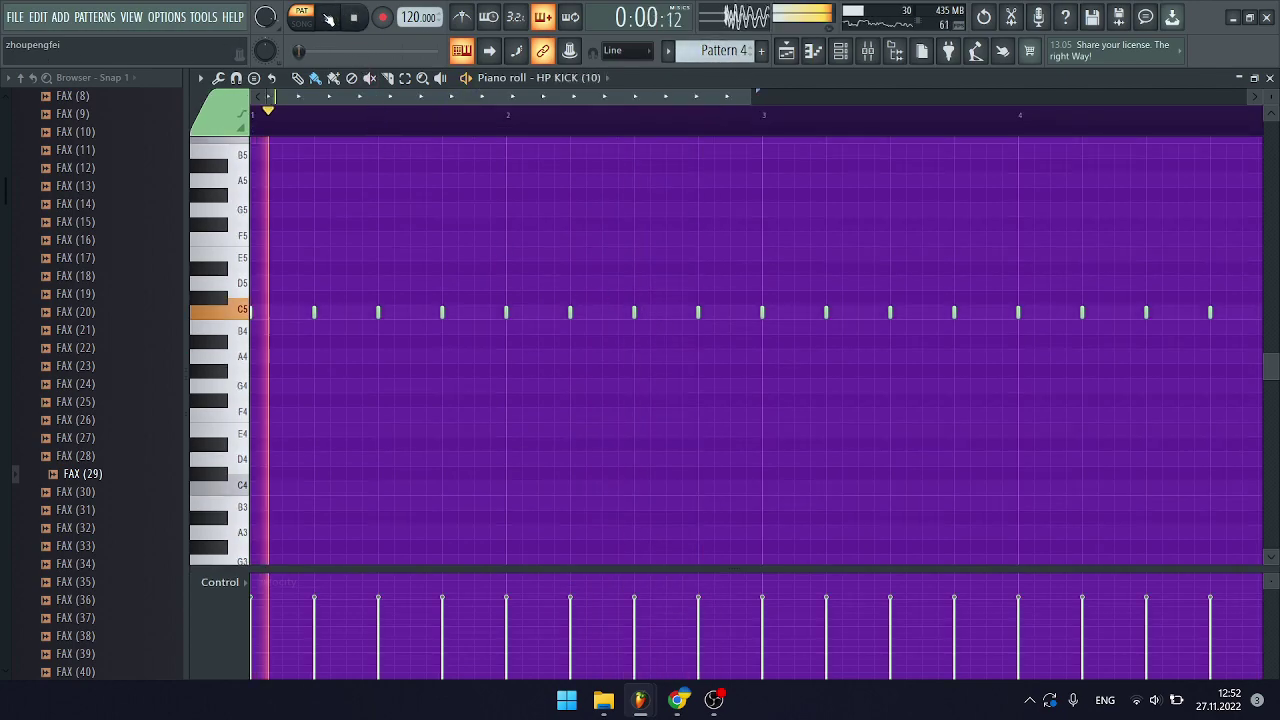
click(328, 18)
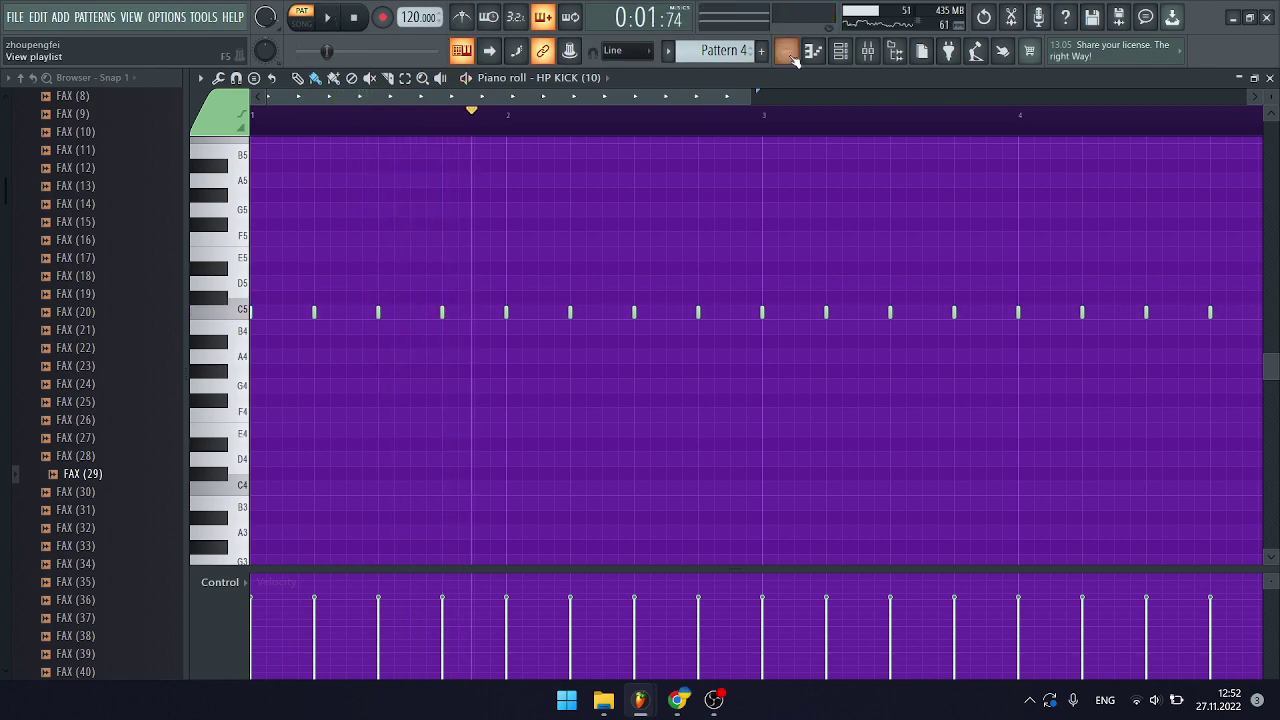
Step: Open the playlist, list its audio clips and view the samples of HPxIG-HOUSE HAT LOOP (3) and Go On Mission
scroll(741, 51, down, 1)
click(787, 52)
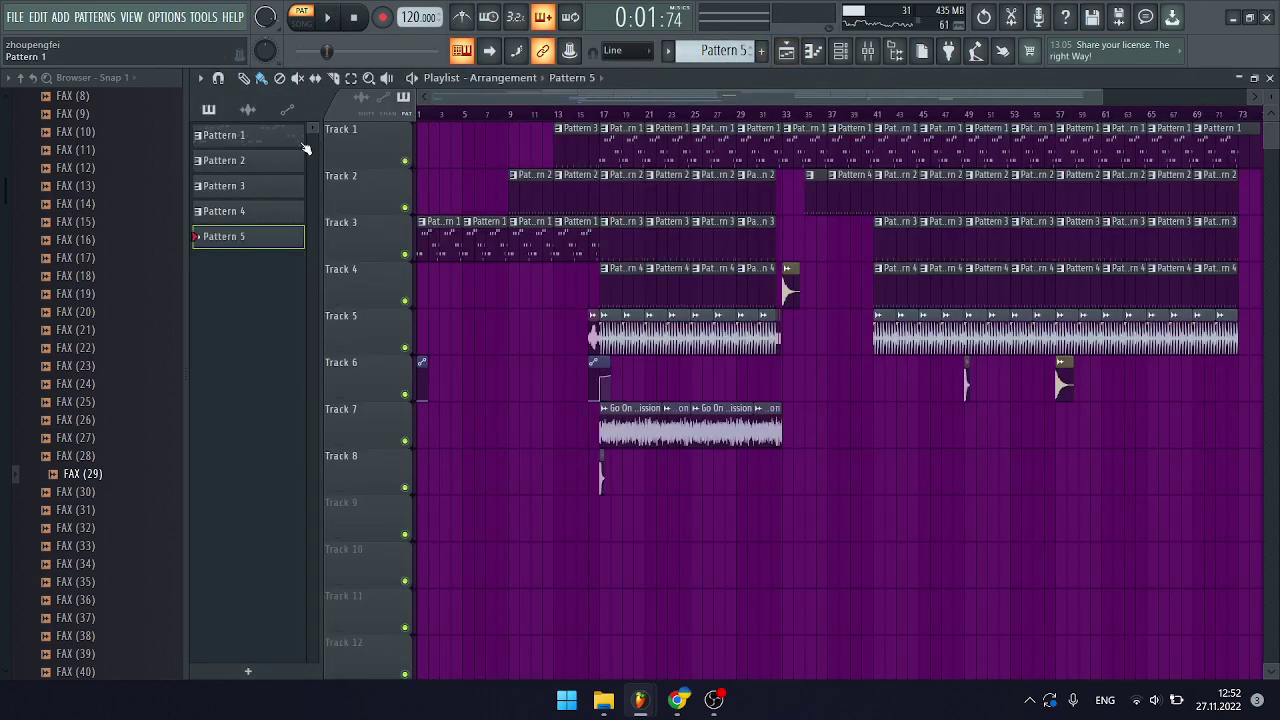
click(248, 109)
click(240, 137)
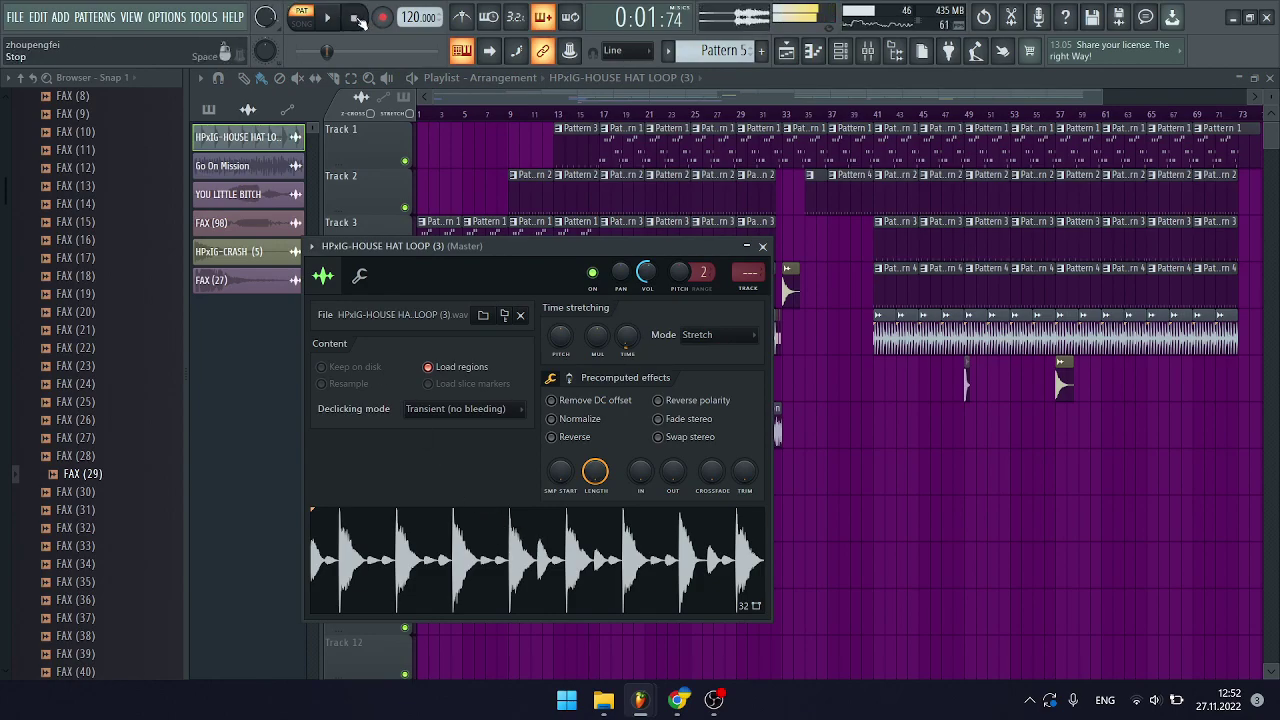
click(262, 168)
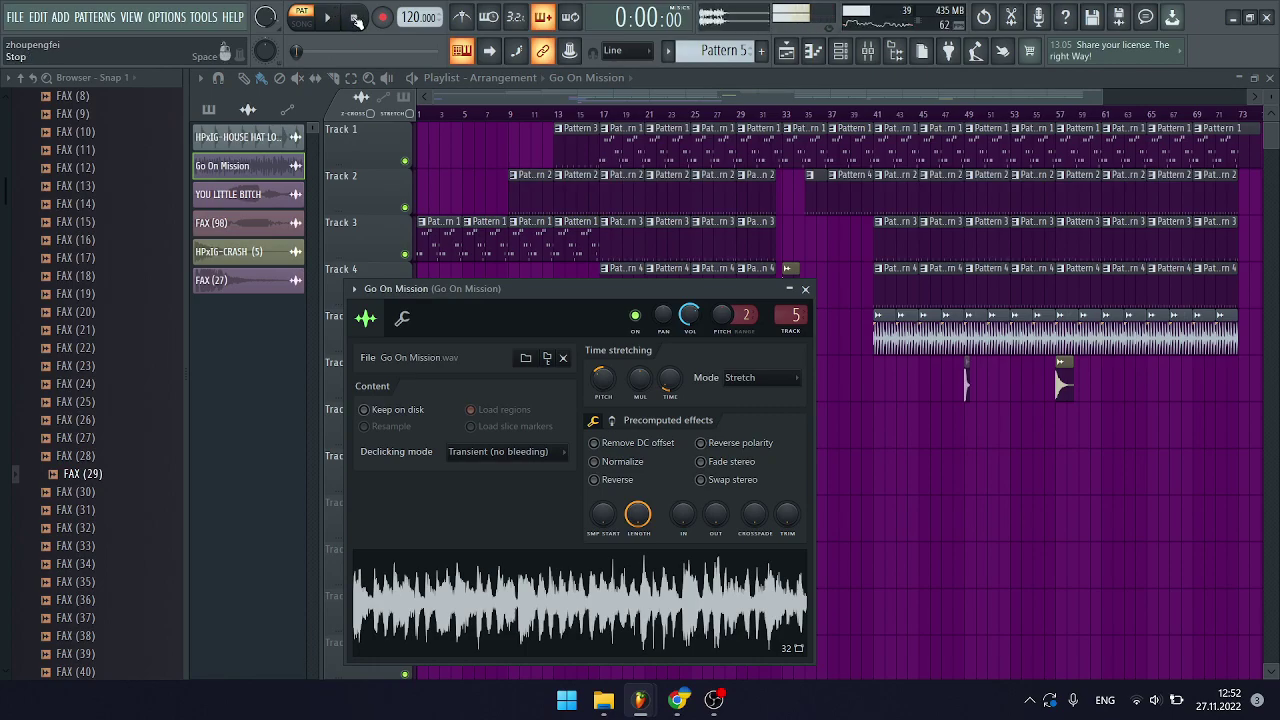
Step: View the samples of the YOU LITTLE BITCH, FAX (98), HPxIG-CRASH (5) and FAX (27) audio clips
click(228, 196)
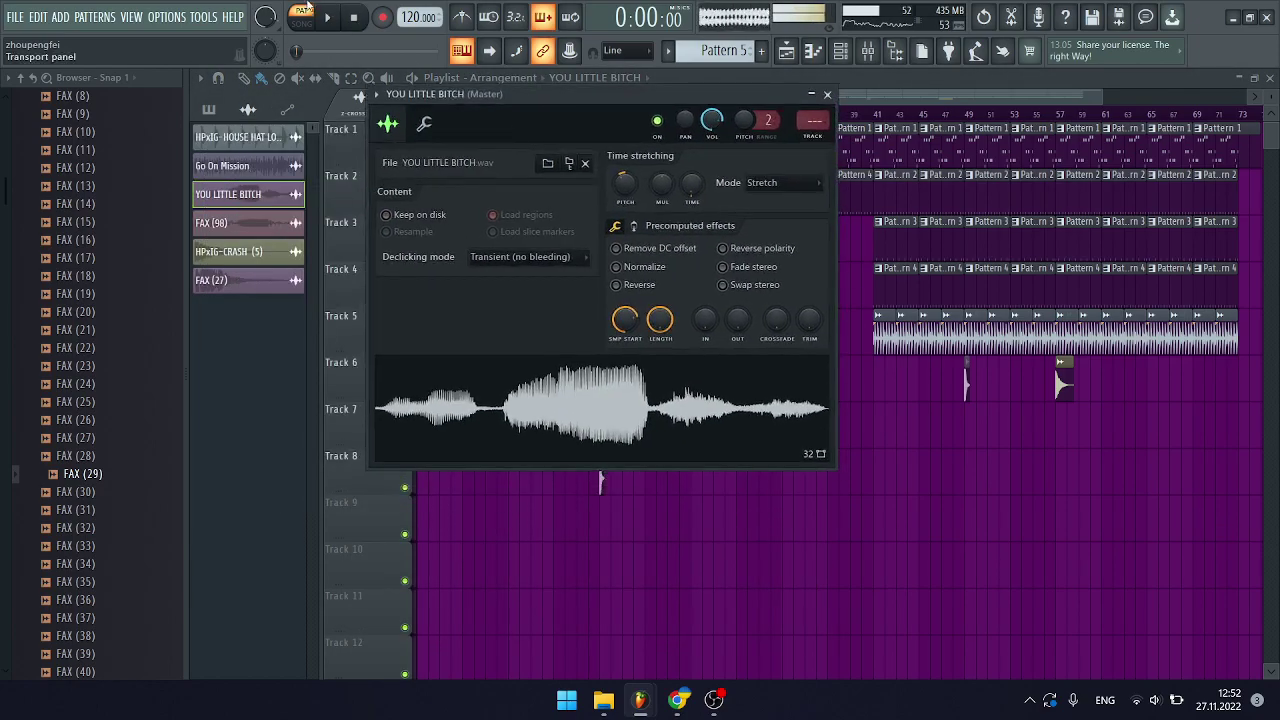
click(284, 224)
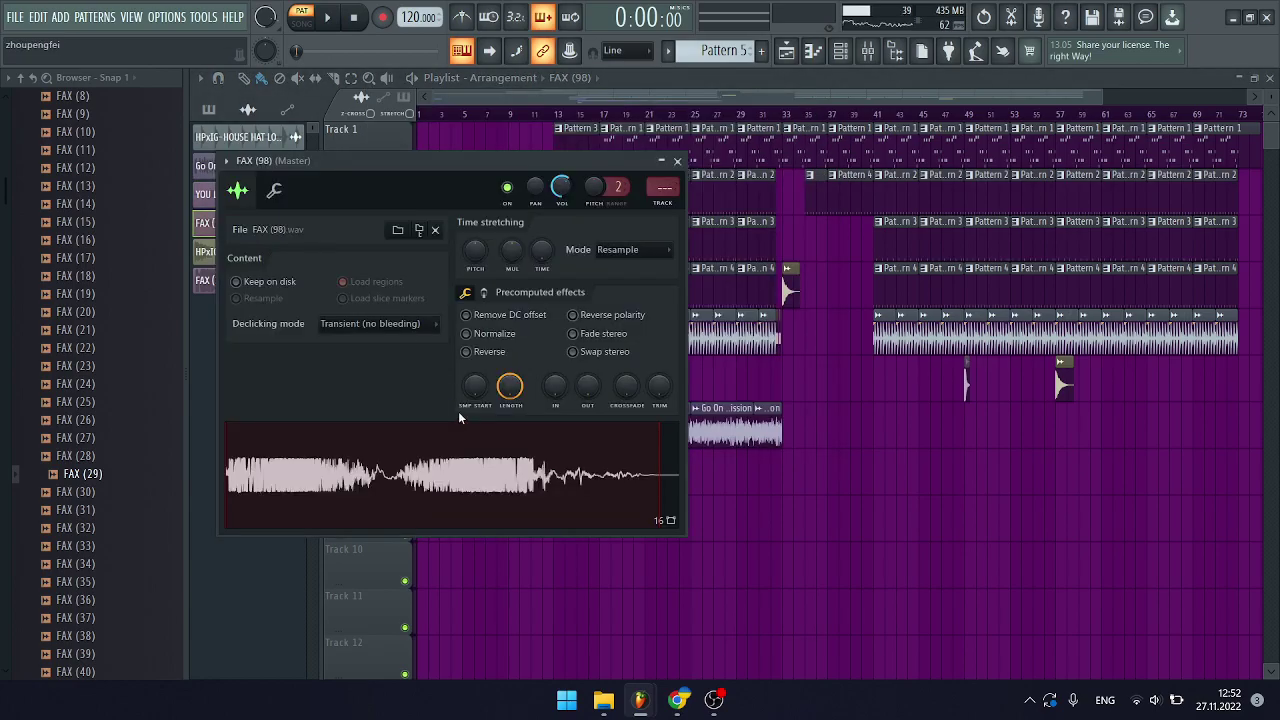
click(206, 253)
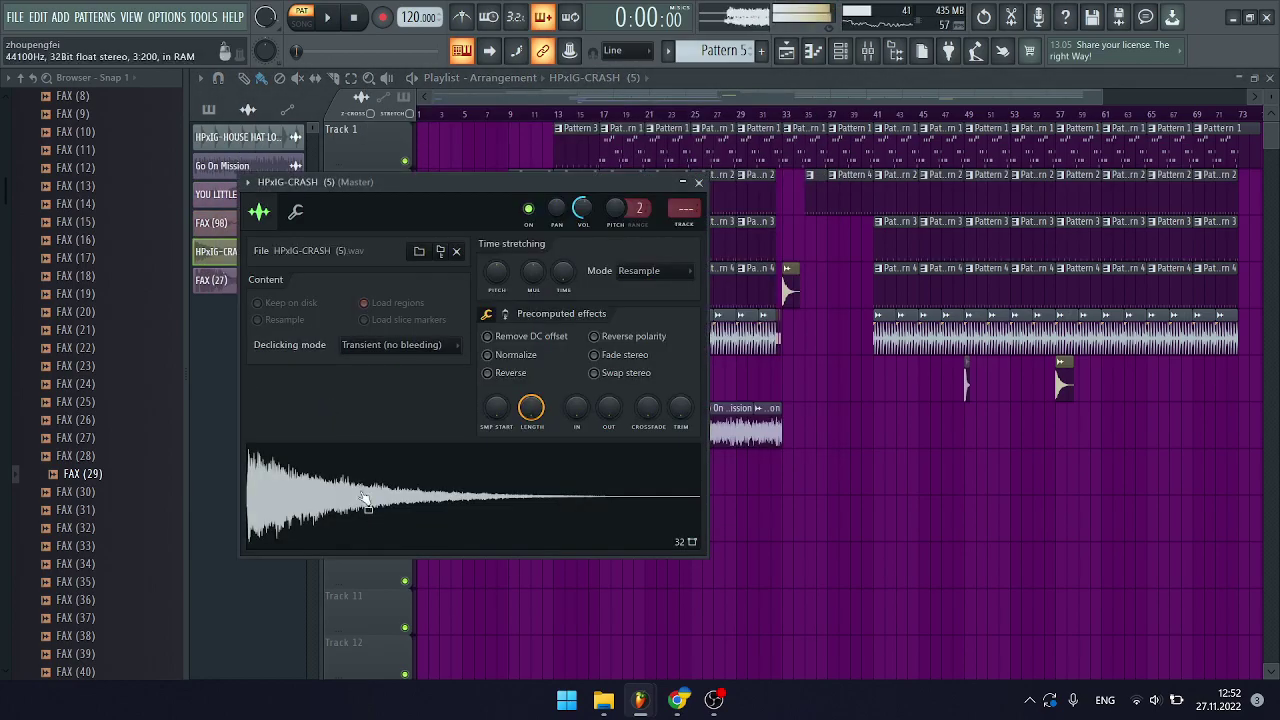
key(Down)
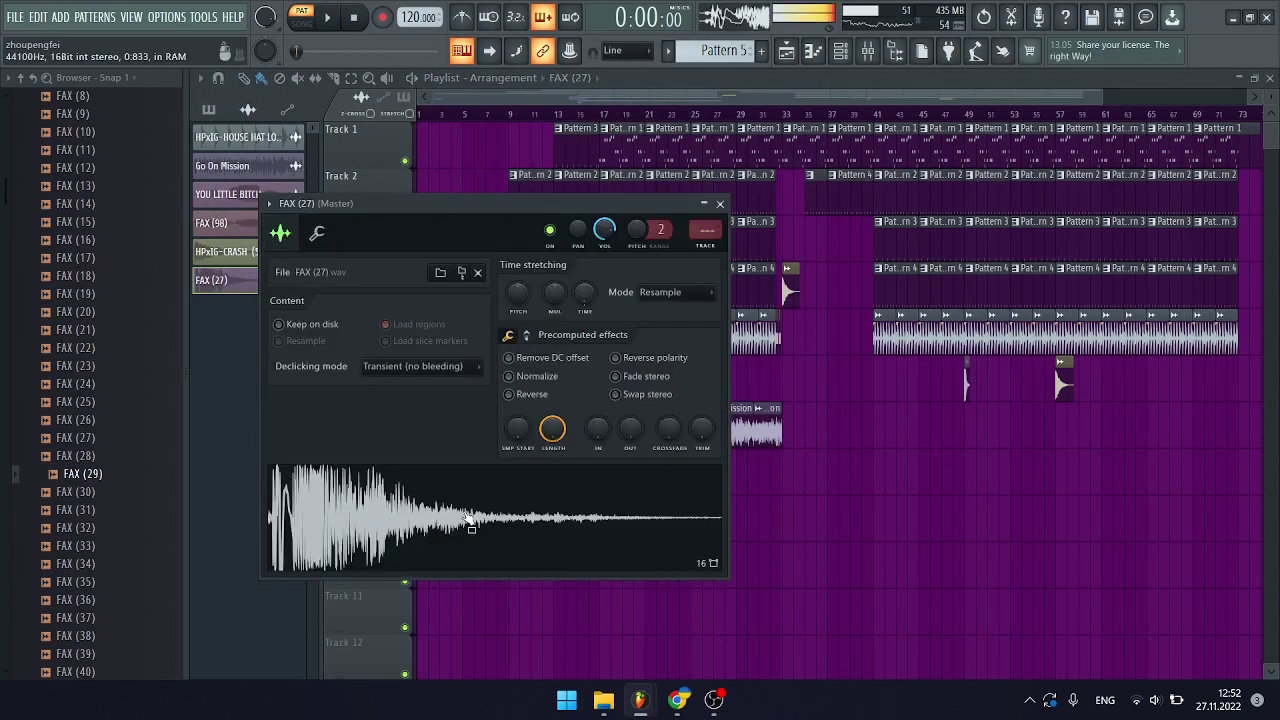
key(Escape)
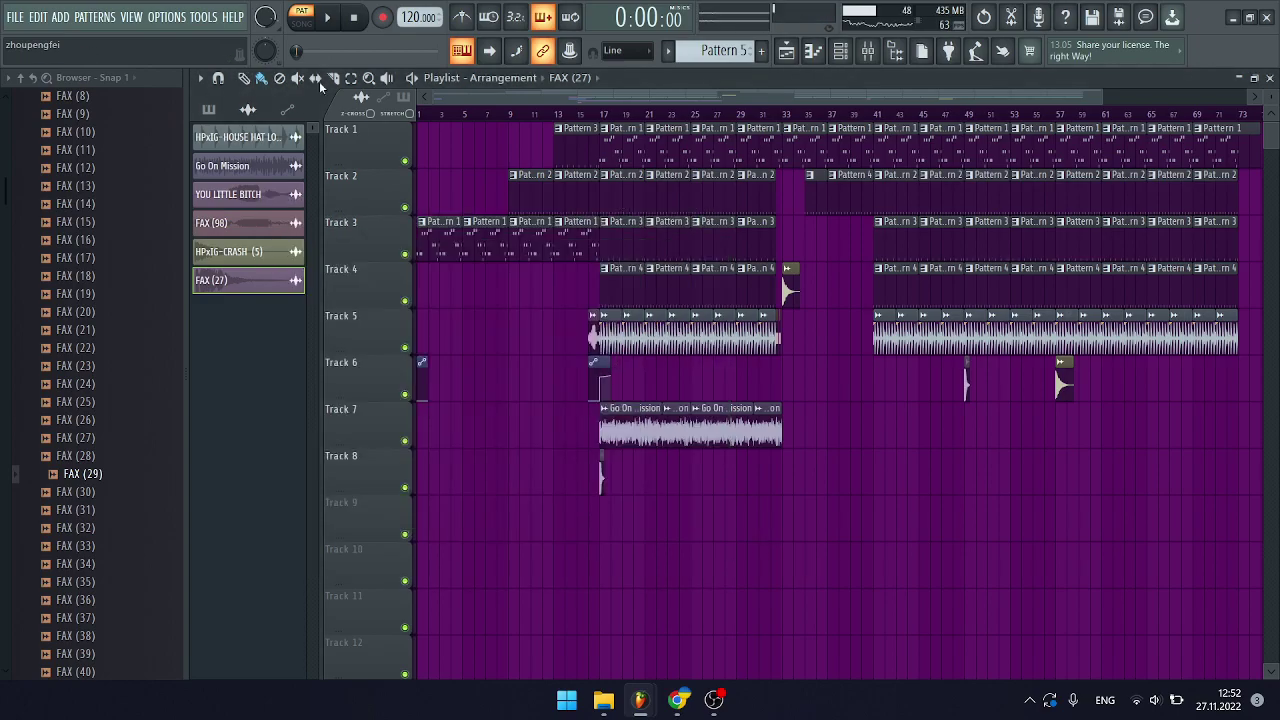
Step: Open the mixer and examine the Master track's effects: EQUO, Fruity Limiter, Super VHS, DAW Cassette, Decimort 2 and both FX slots
click(868, 52)
click(1196, 132)
click(1194, 155)
click(1187, 178)
click(1188, 194)
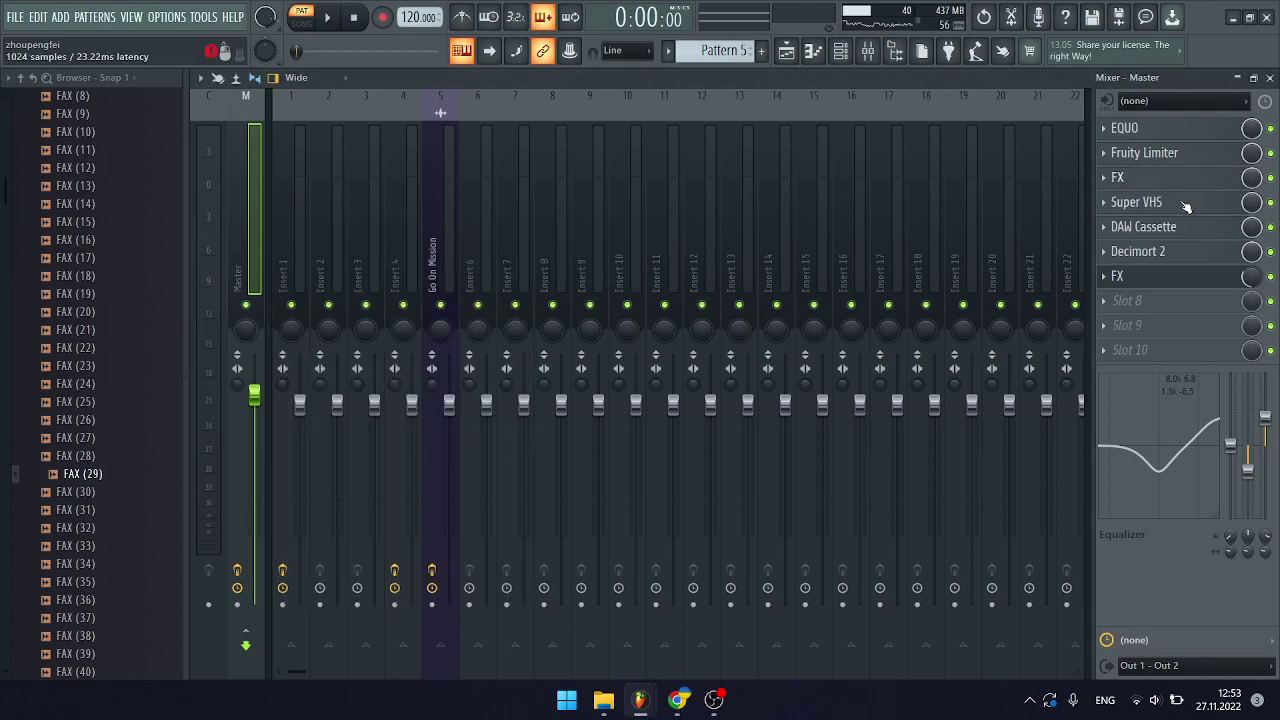
click(1184, 210)
click(1180, 230)
click(1172, 243)
click(1171, 252)
click(1170, 255)
click(1170, 277)
click(1170, 277)
Step: Examine the ShaperBox2, Soundgoodizer and Super VHS settings on the Insert 1 mixer track
click(288, 260)
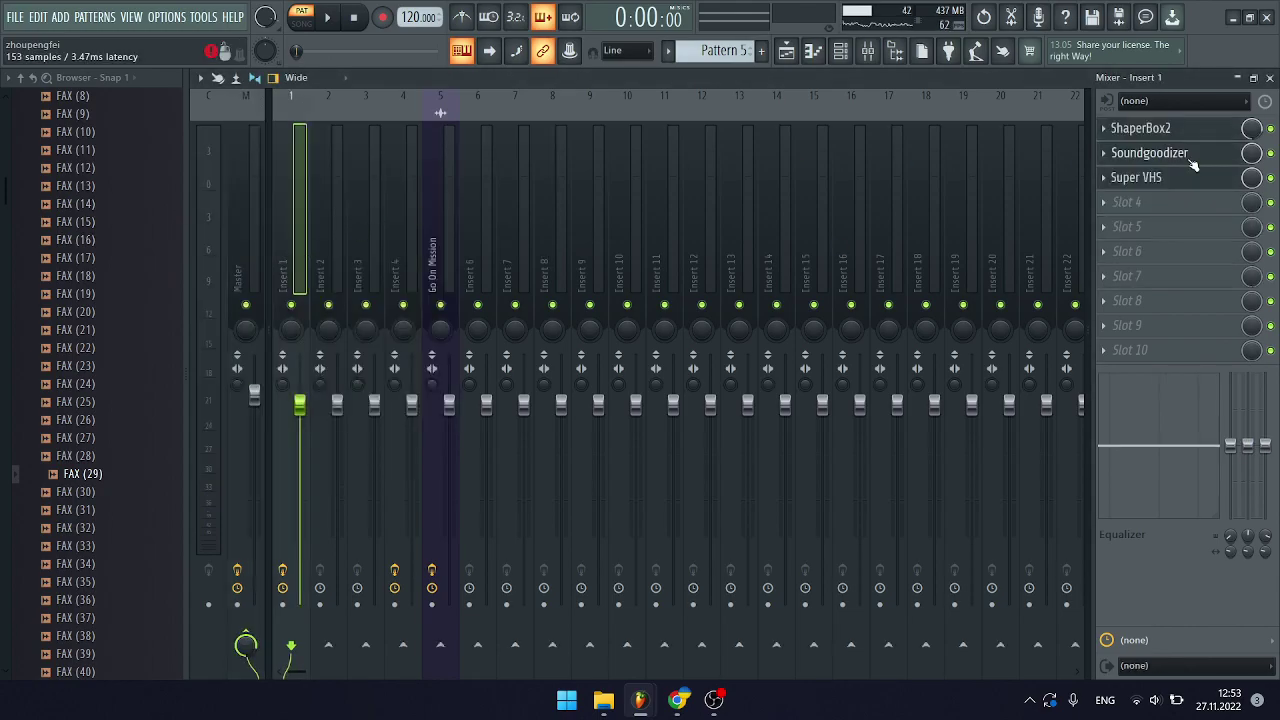
click(1180, 130)
click(1183, 130)
click(1164, 155)
click(1164, 155)
click(1170, 180)
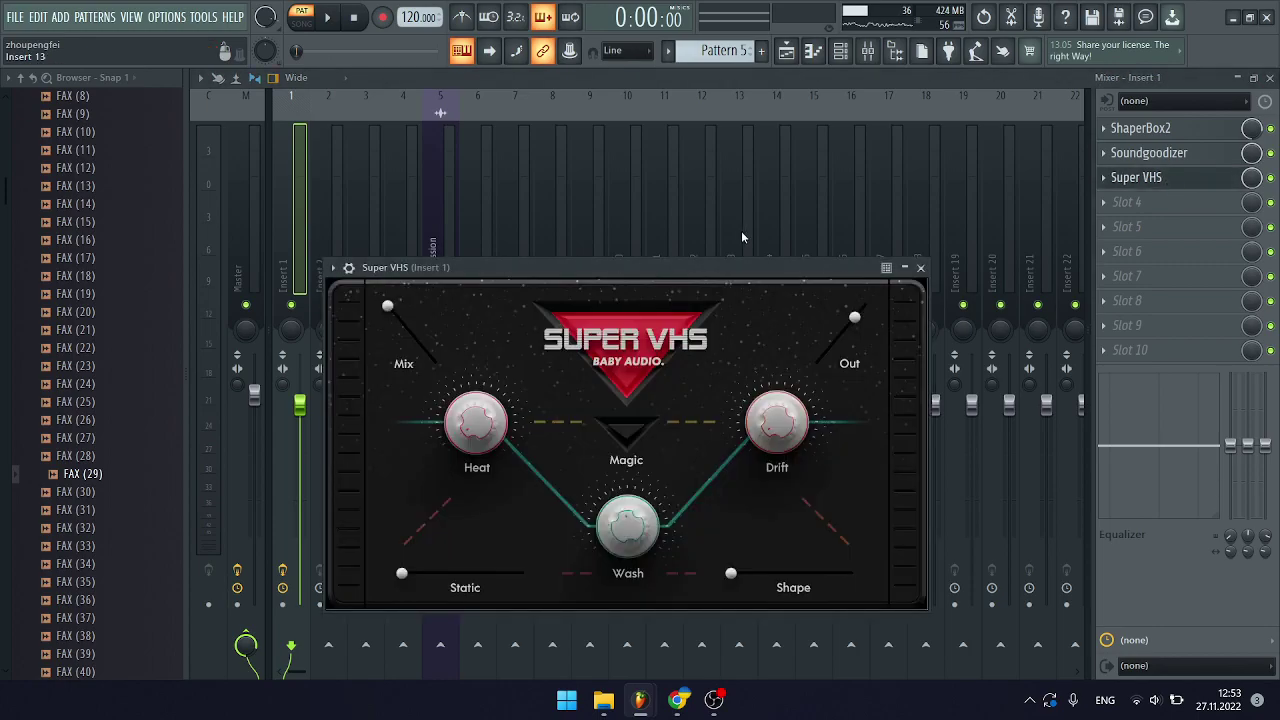
click(1150, 180)
Step: Check the effect slots of Inserts 2 and 3, and examine Fruity parametric EQ 2 and Super VHS on Insert 4
click(318, 252)
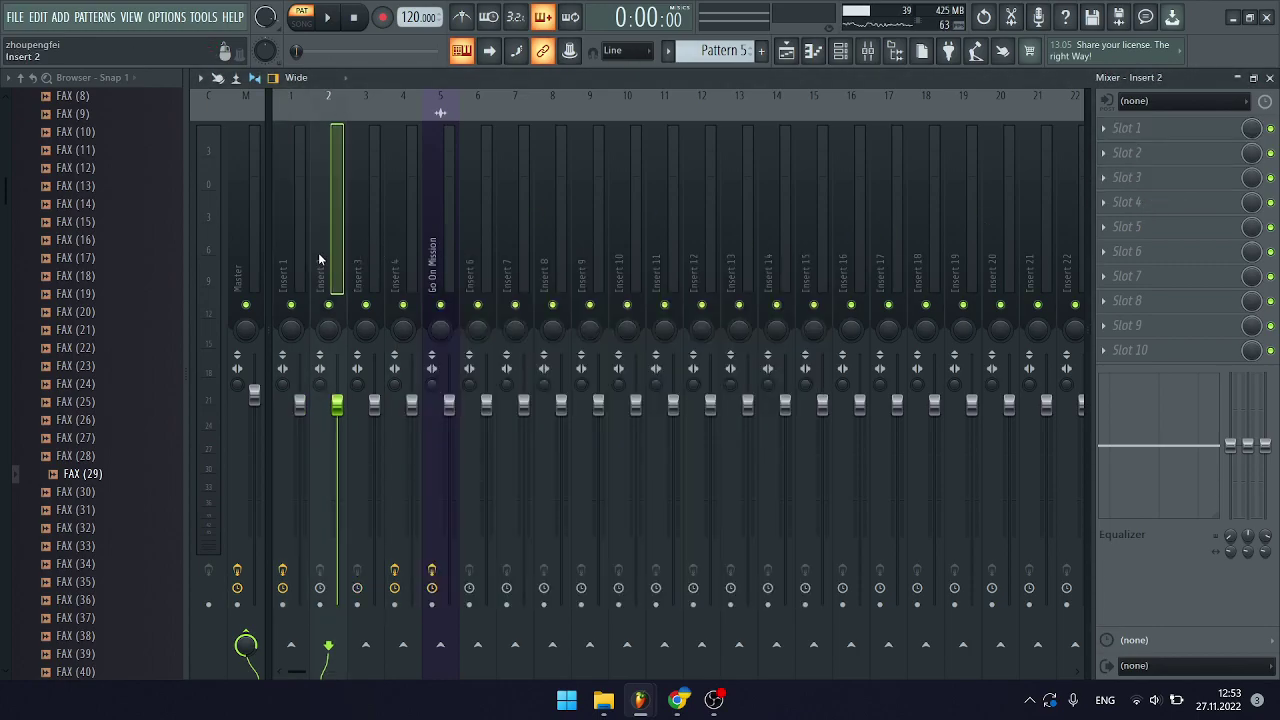
click(362, 256)
click(404, 261)
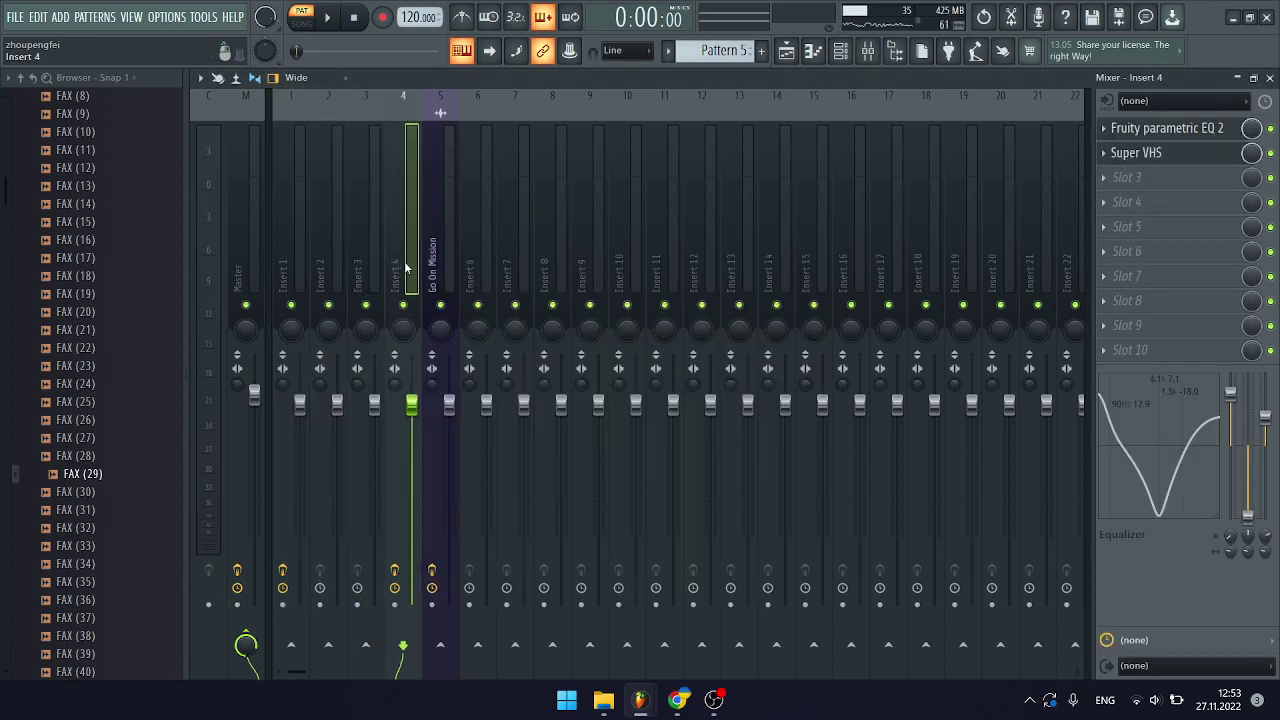
click(1195, 131)
click(1195, 131)
click(1199, 155)
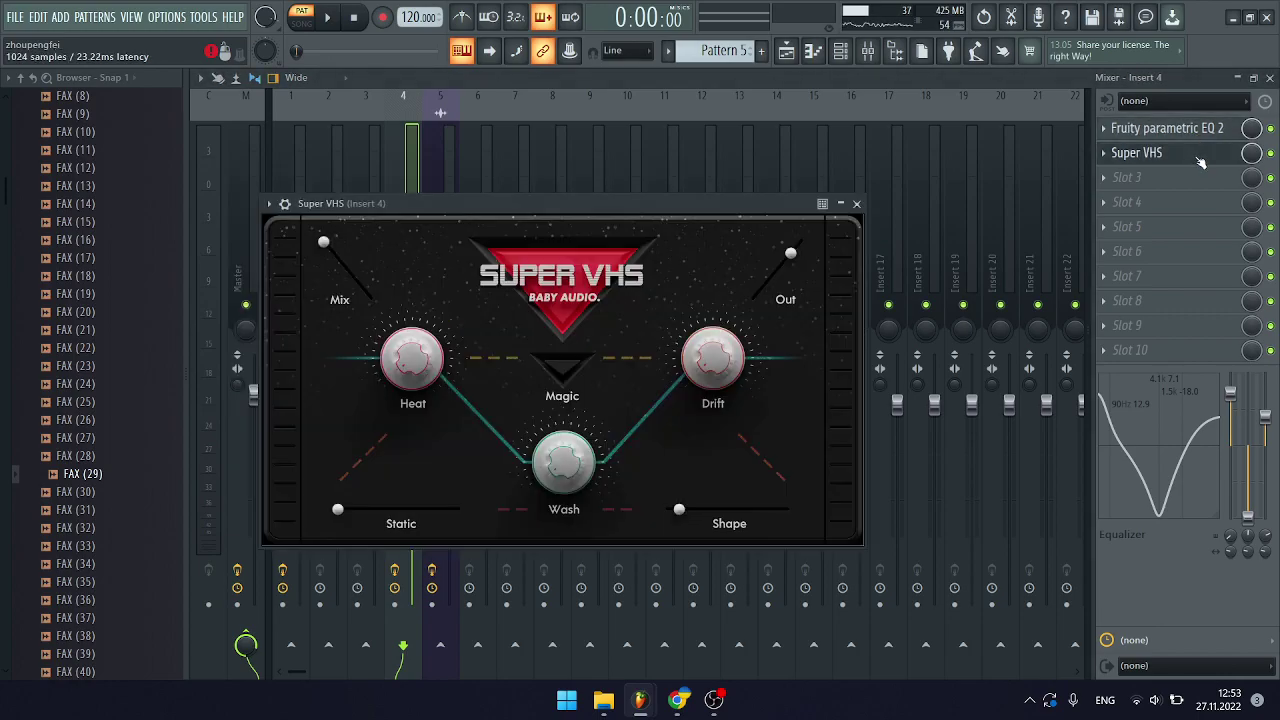
click(1136, 165)
Step: Examine the ShaperBox2 and Fruity parametric EQ 2 settings on the Go On Mission mixer track
click(448, 272)
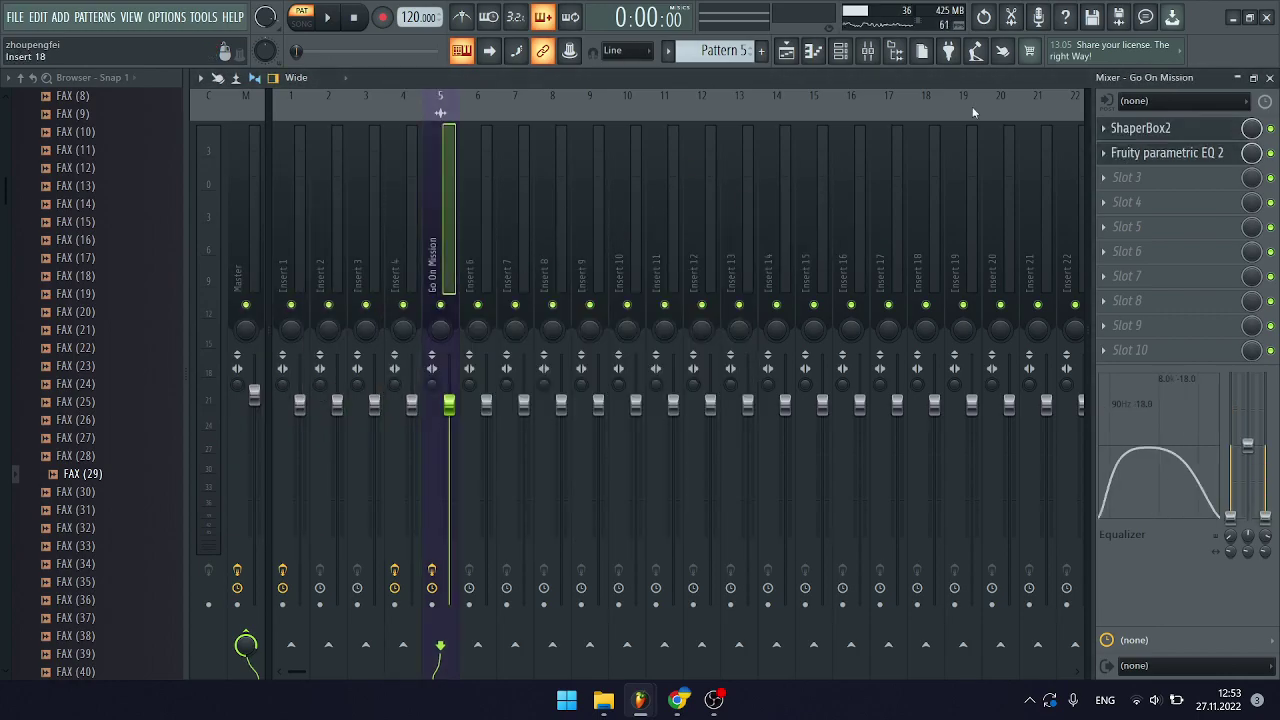
click(1213, 134)
click(1213, 134)
click(1200, 153)
click(1200, 153)
Step: Return to the playlist, play the whole arrangement in song mode, and stop playback at its end
click(786, 52)
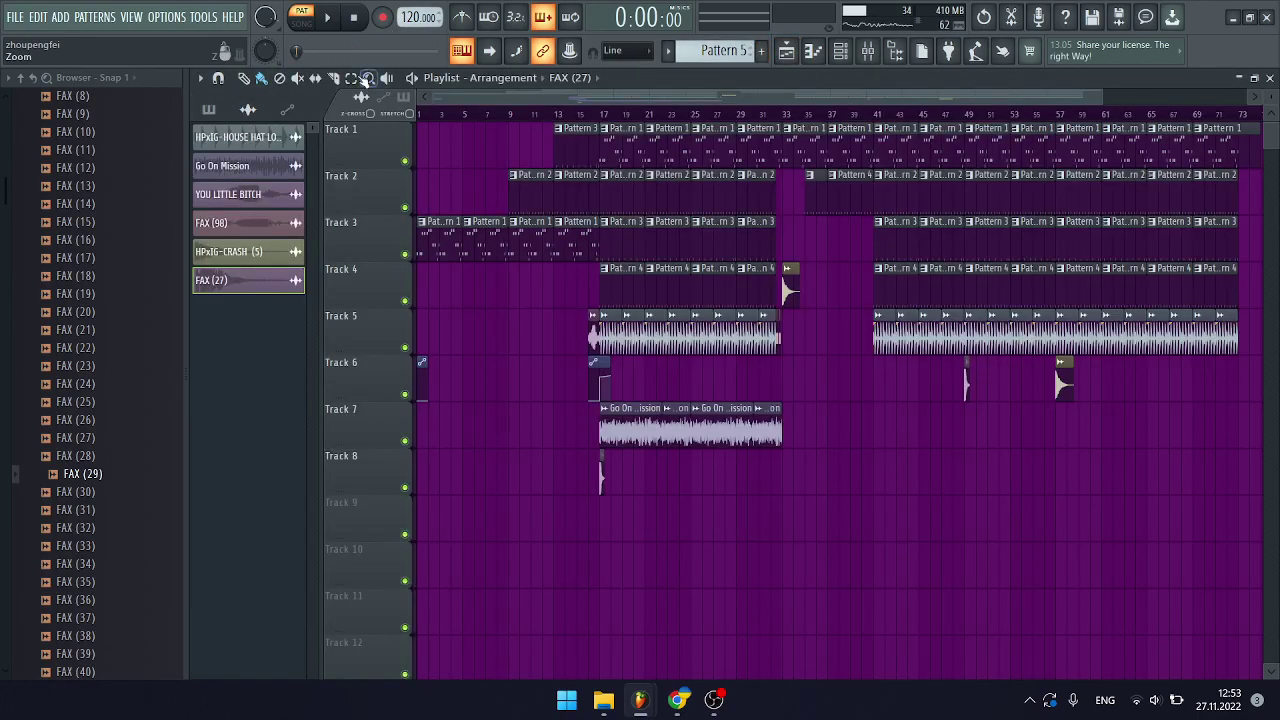
click(333, 18)
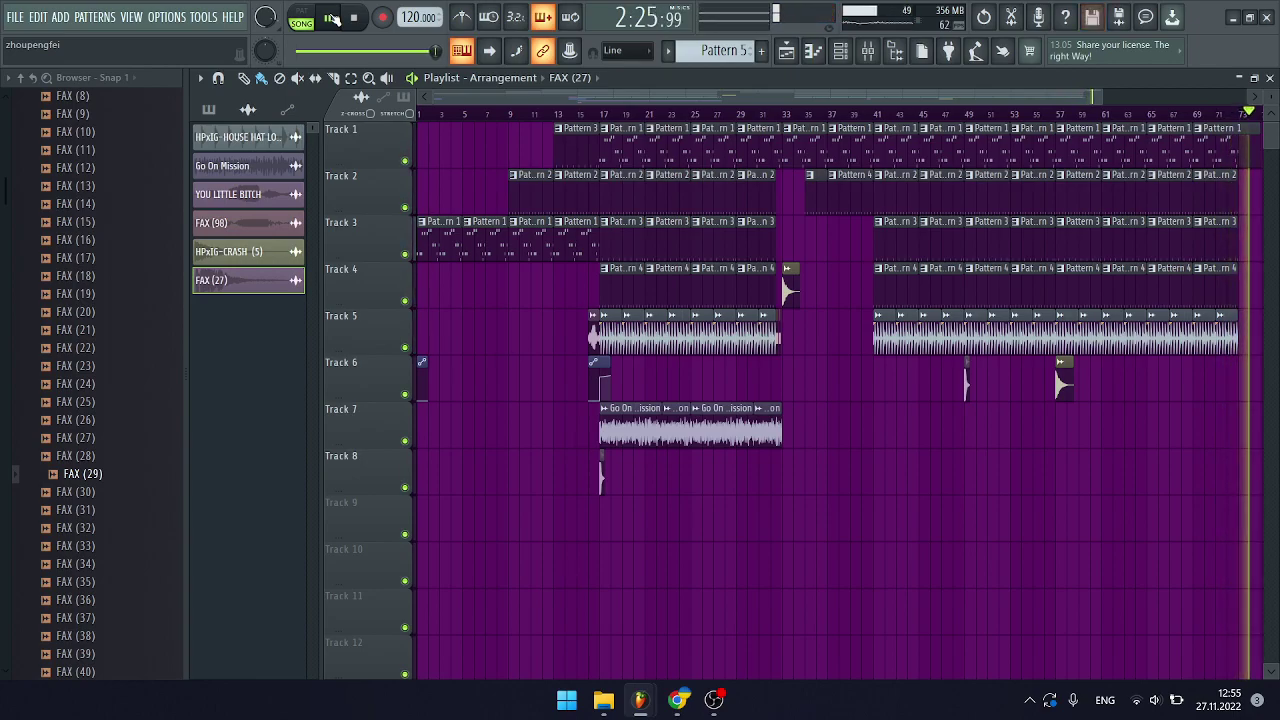
click(333, 19)
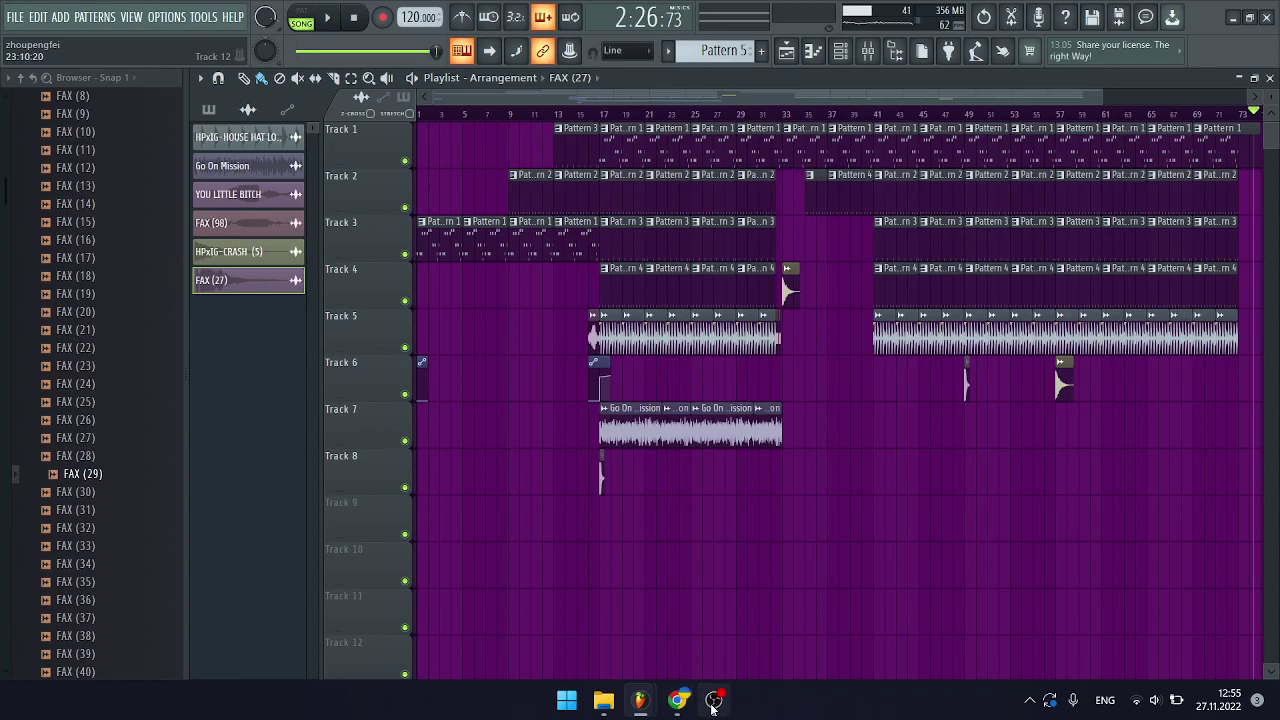